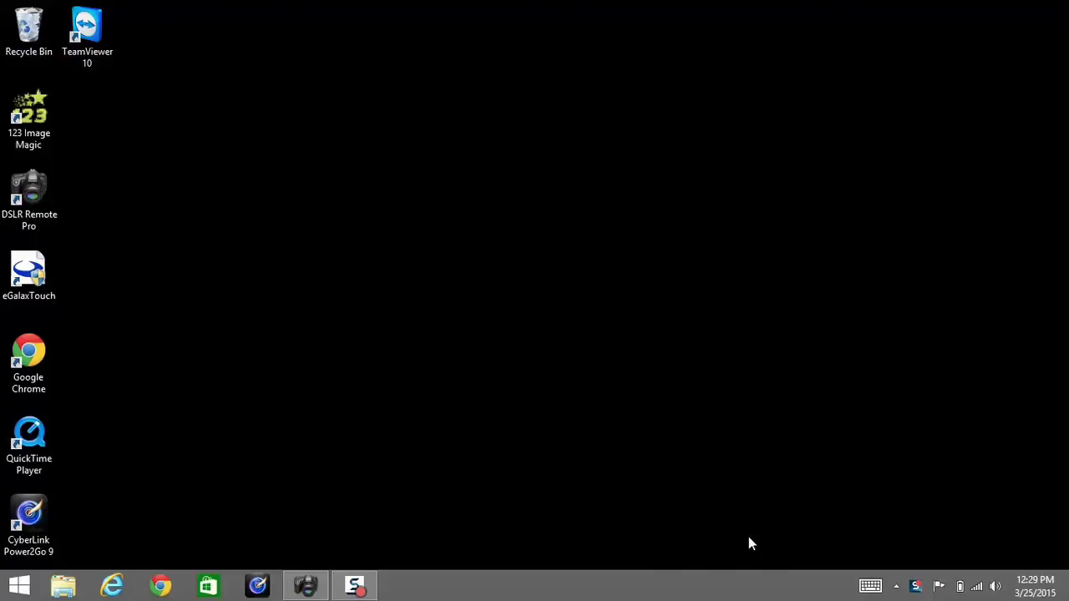
# Restore the DSLR Remote Pro main window, showing Not Connected with Tv 1/100, Av 5.6, ISO 3200.
pyautogui.click(311, 586)
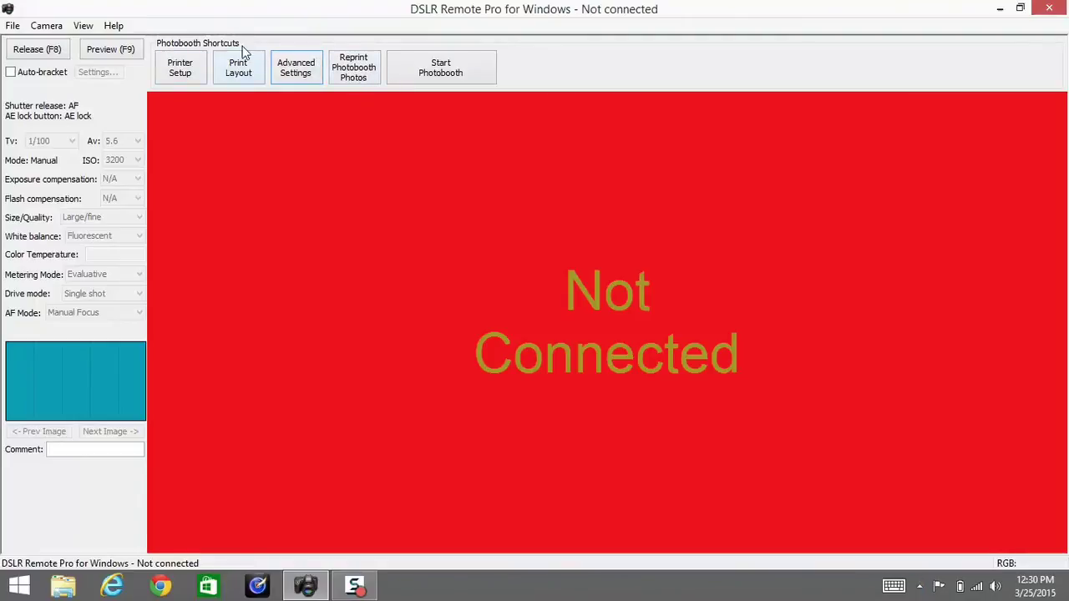
# Open Advanced Settings under Photobooth Shortcuts to show the Photobooth Settings dialog.
pyautogui.click(287, 75)
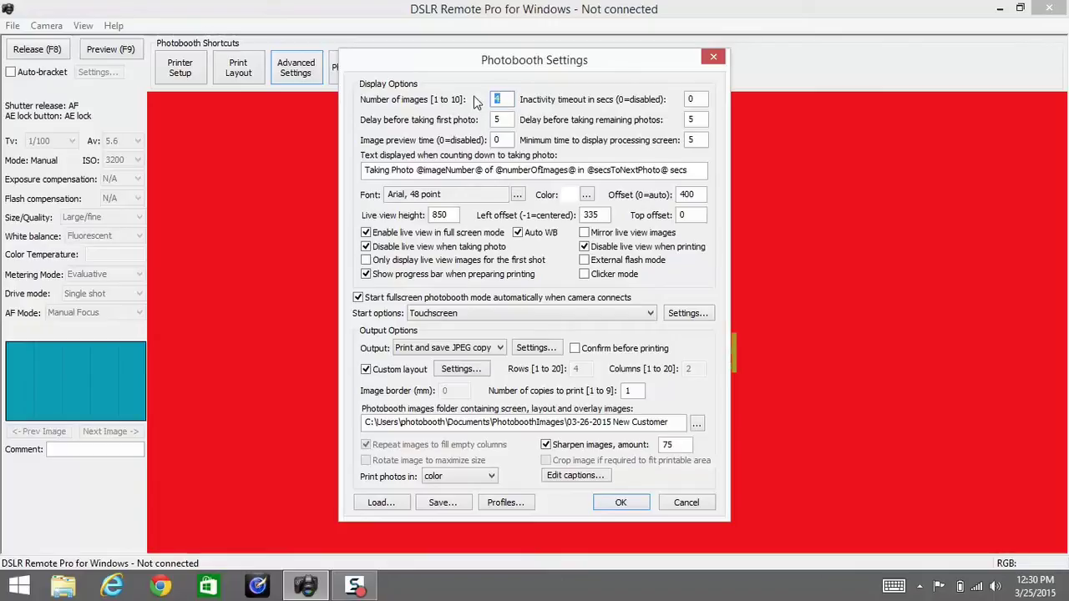
pyautogui.click(495, 99)
pyautogui.moveTo(501, 99); pyautogui.dragTo(484, 99)
pyautogui.click(491, 100)
pyautogui.press('Delete')
pyautogui.write('2')
pyautogui.doubleClick(498, 120)
pyautogui.write('6')
pyautogui.press('BackSpace')
pyautogui.write('5')
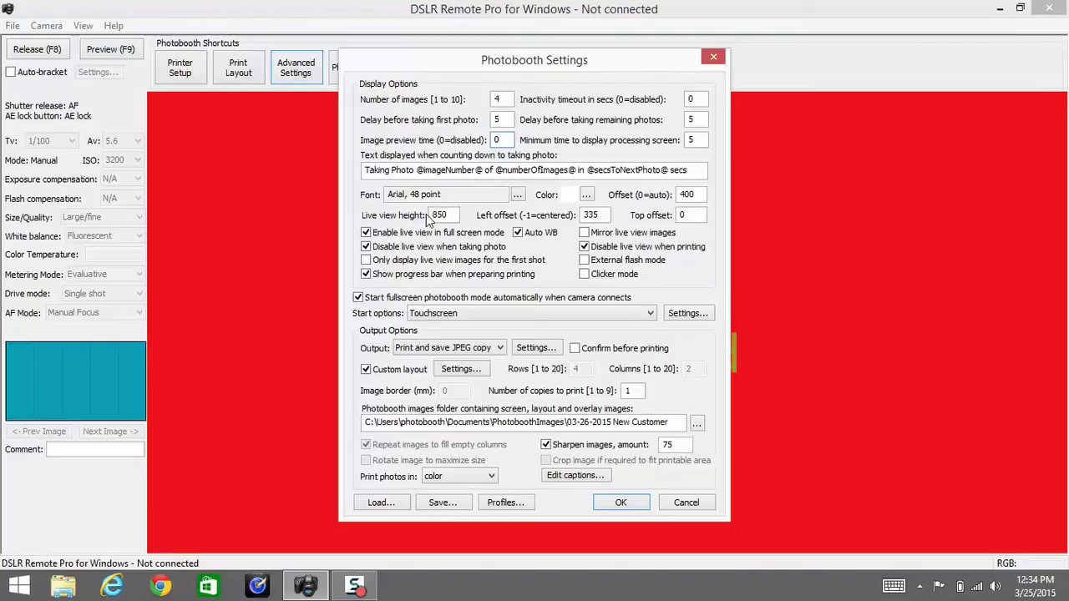
pyautogui.doubleClick(443, 214)
pyautogui.click(449, 215)
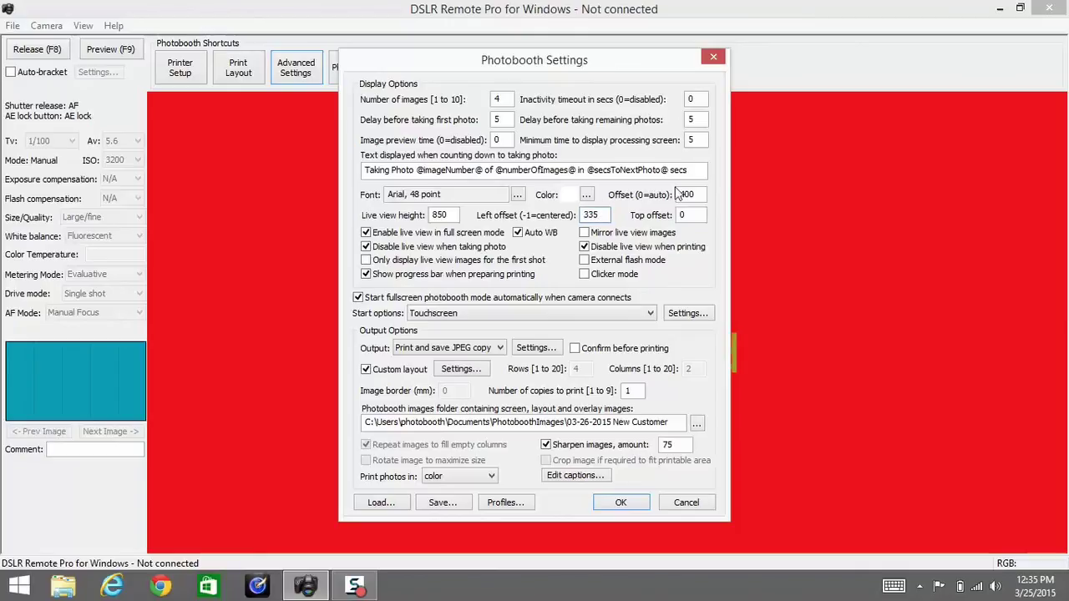
pyautogui.click(694, 211)
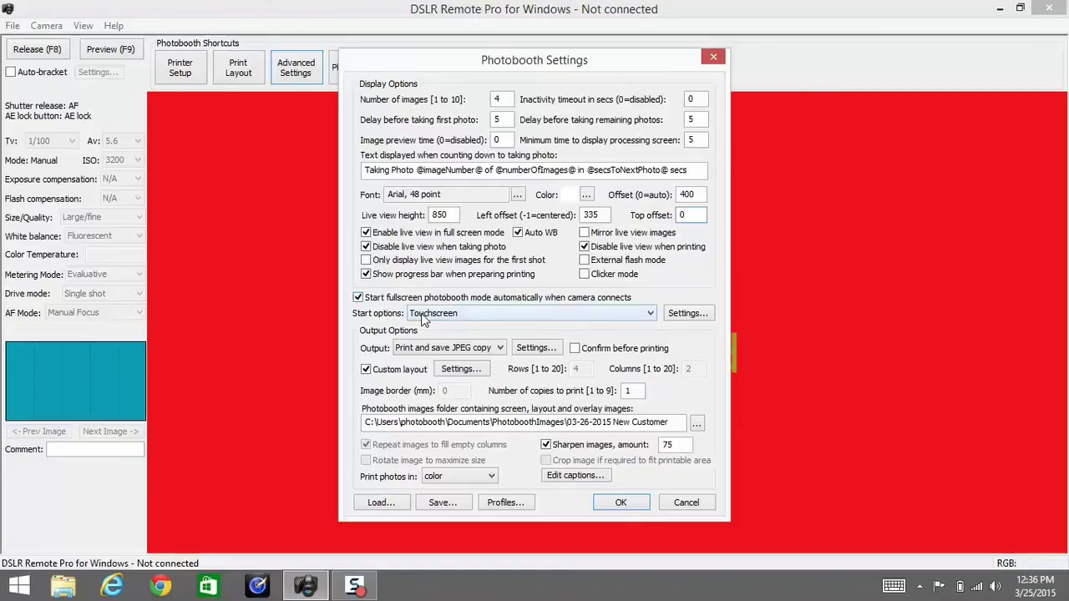
pyautogui.click(448, 315)
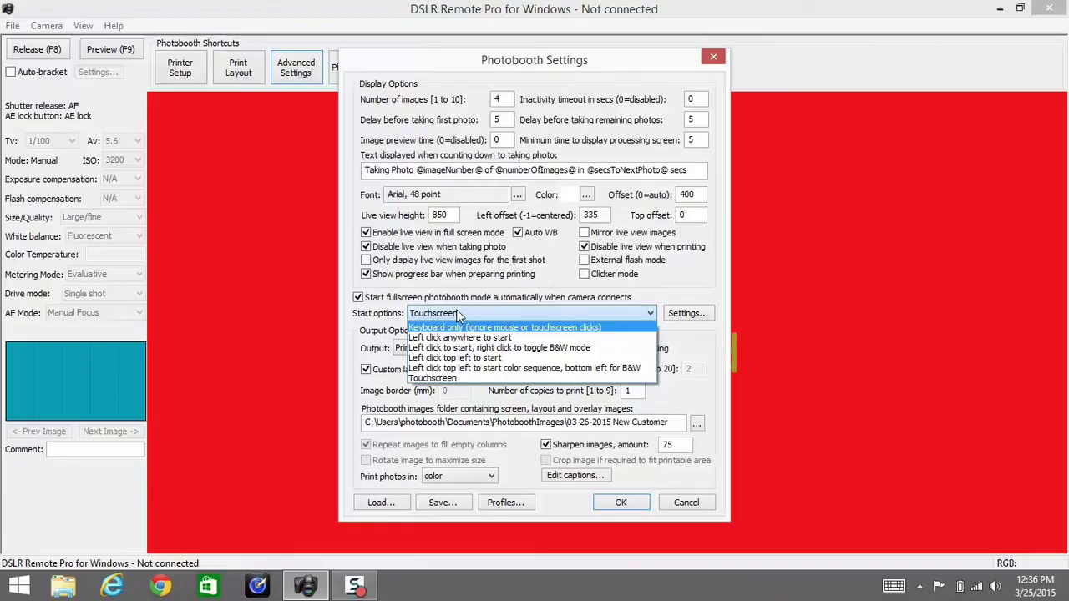
pyautogui.click(456, 310)
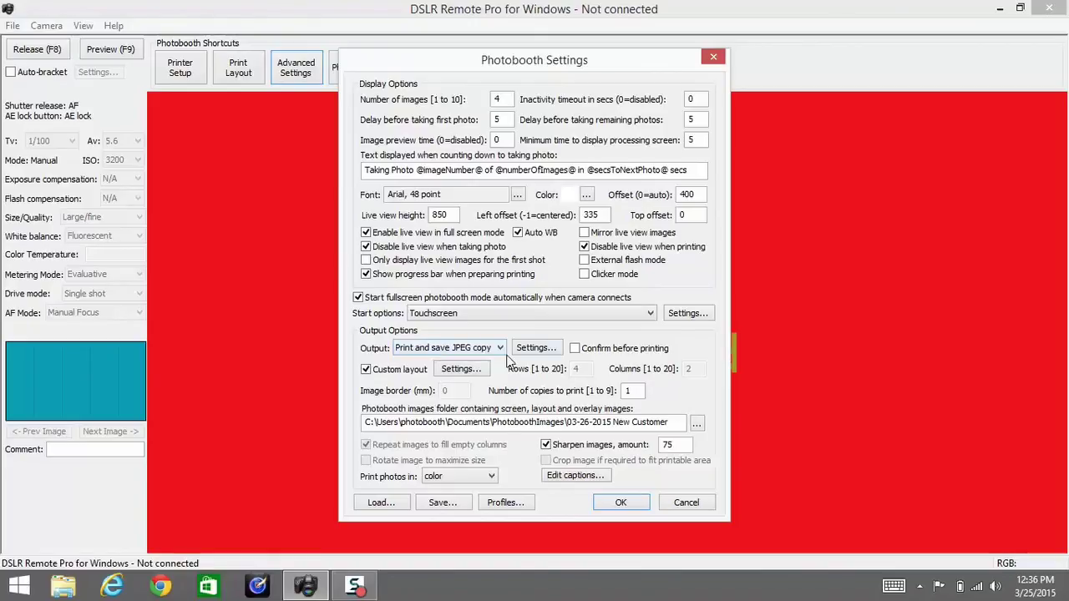
pyautogui.click(467, 348)
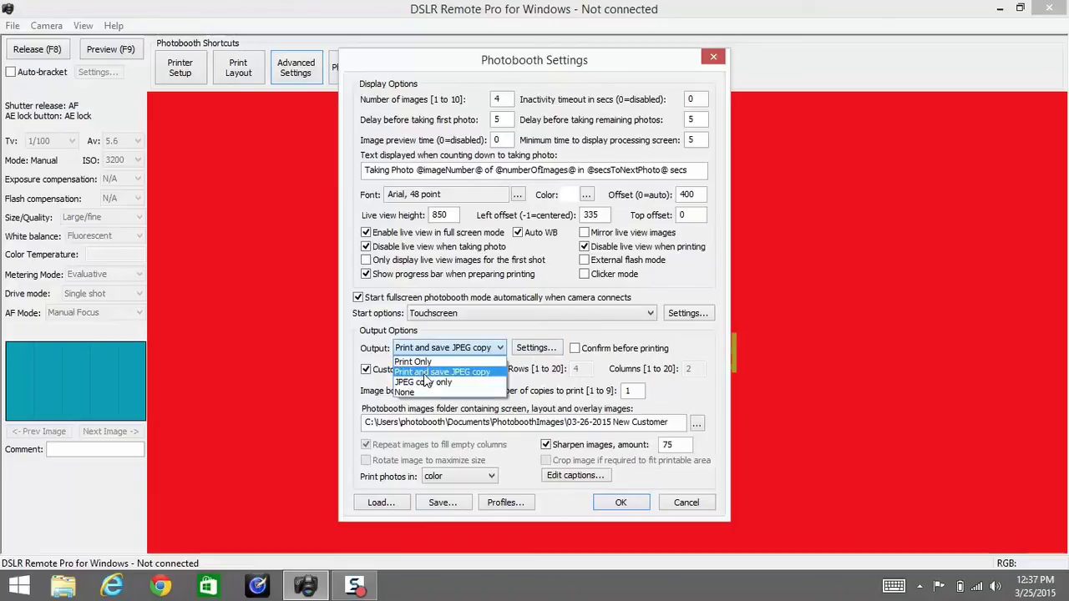
pyautogui.click(426, 373)
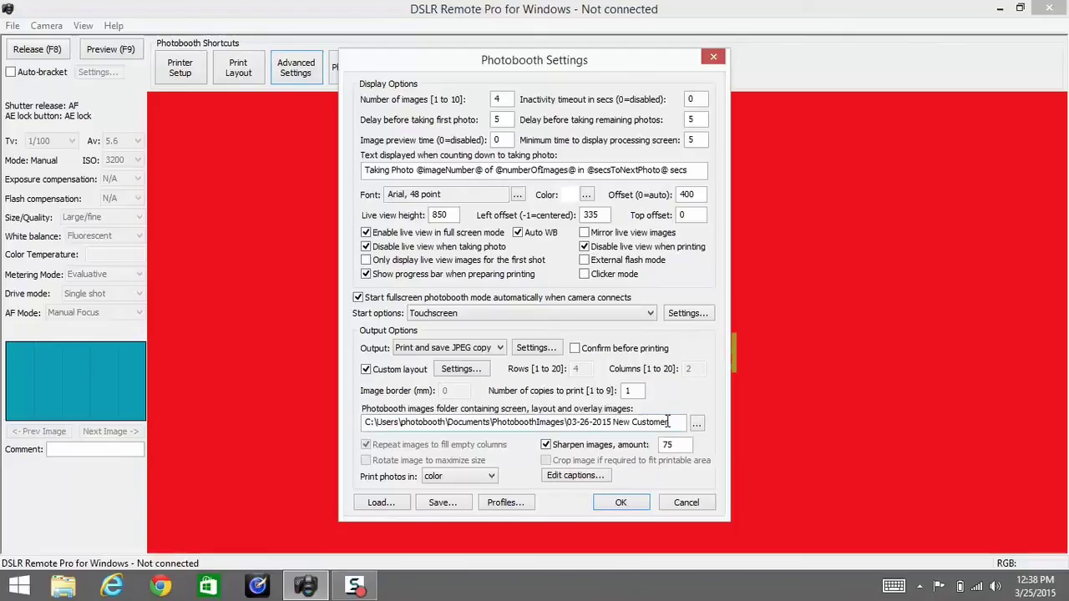
# Select the whole photobooth images folder path, then clear the selection.
pyautogui.moveTo(668, 422); pyautogui.dragTo(349, 417)
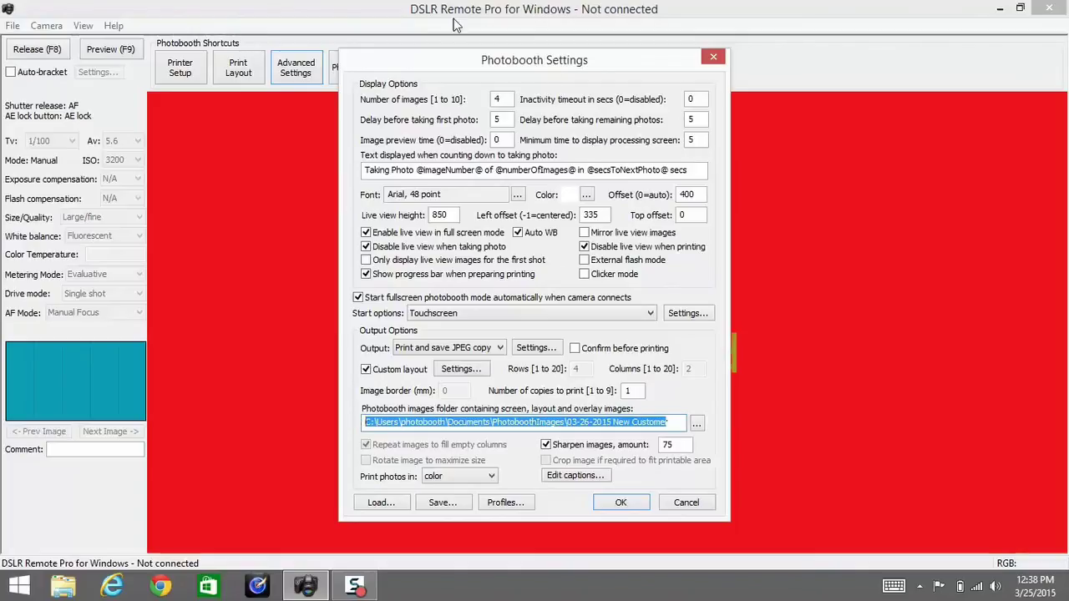
pyautogui.click(668, 424)
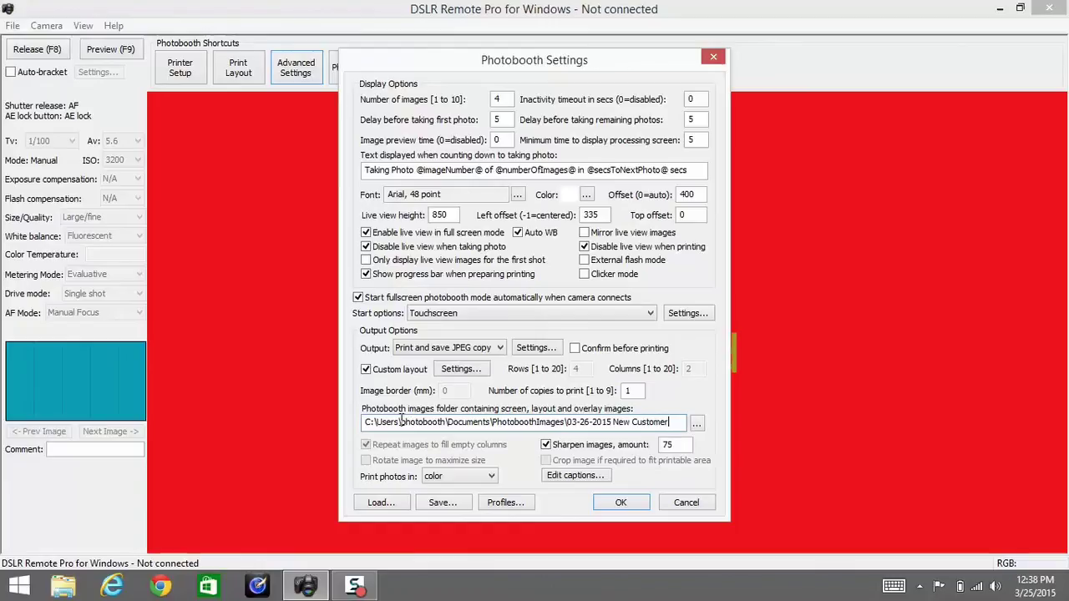
# Browse for a different images folder, then cancel, leaving the folder unchanged.
pyautogui.click(698, 425)
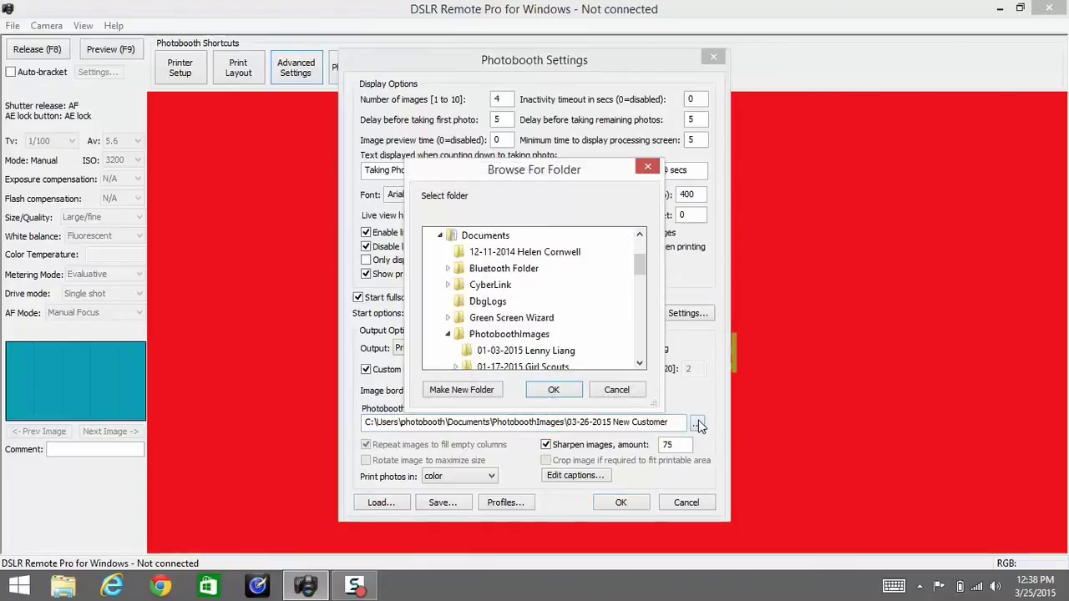
pyautogui.moveTo(638, 264); pyautogui.dragTo(641, 299)
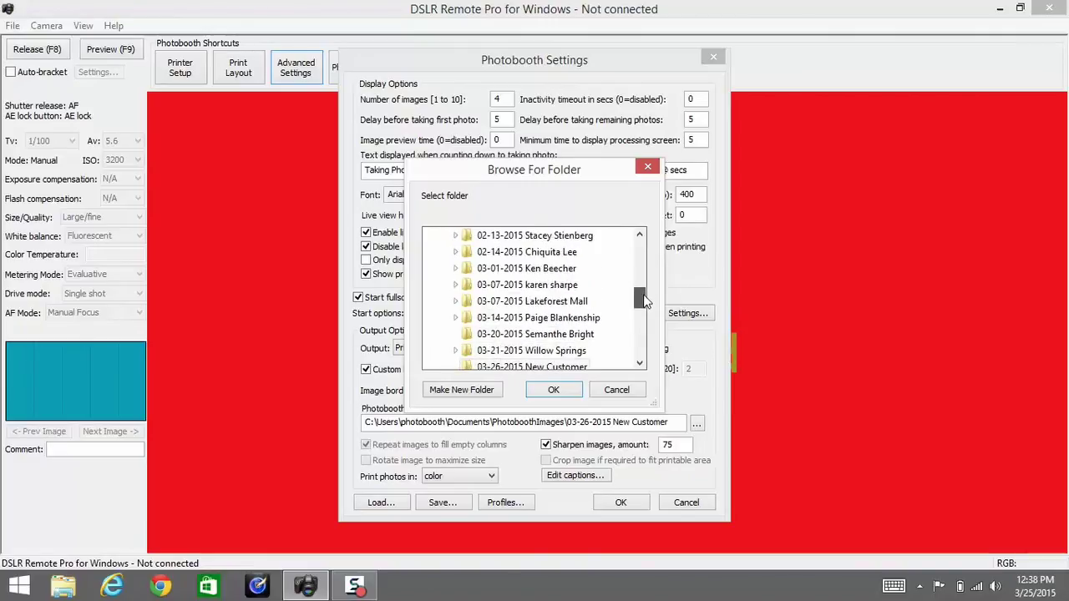
pyautogui.click(619, 390)
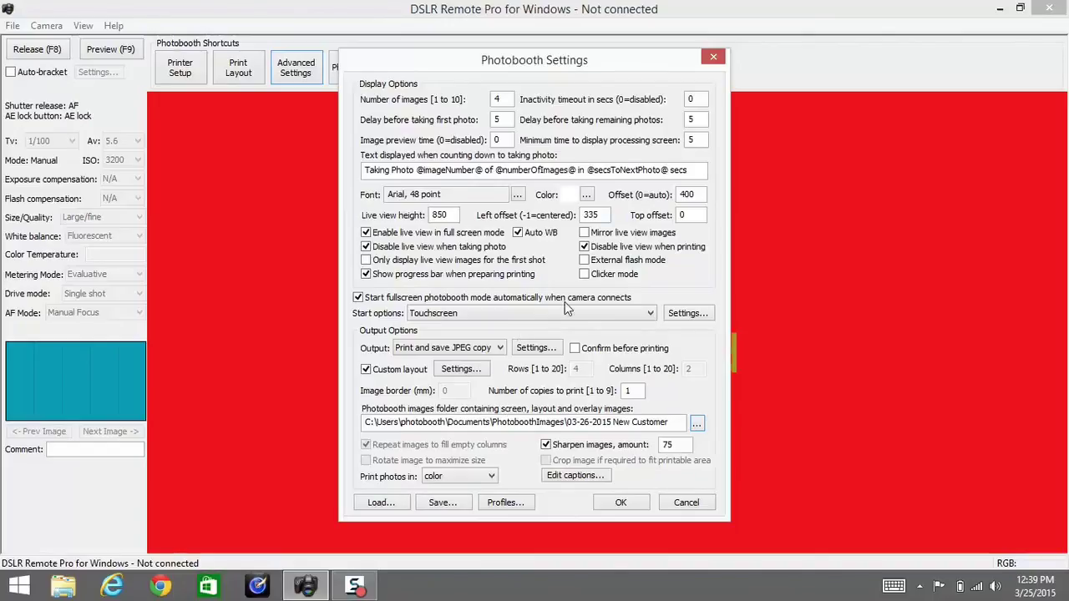
# Save the settings with printer settings included, replacing the existing settings.xml.
pyautogui.click(442, 504)
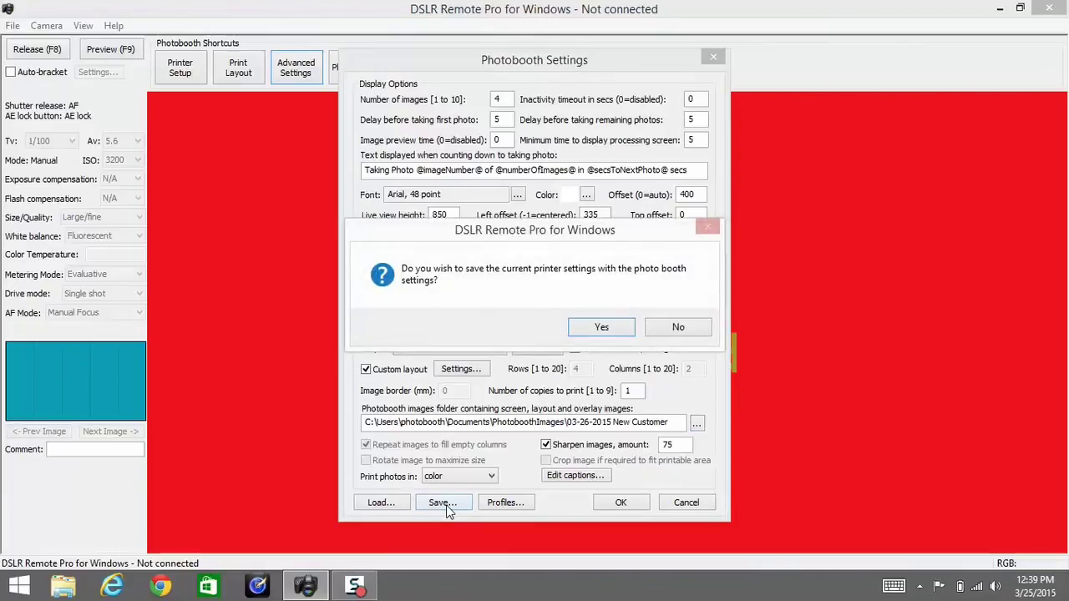
pyautogui.click(595, 328)
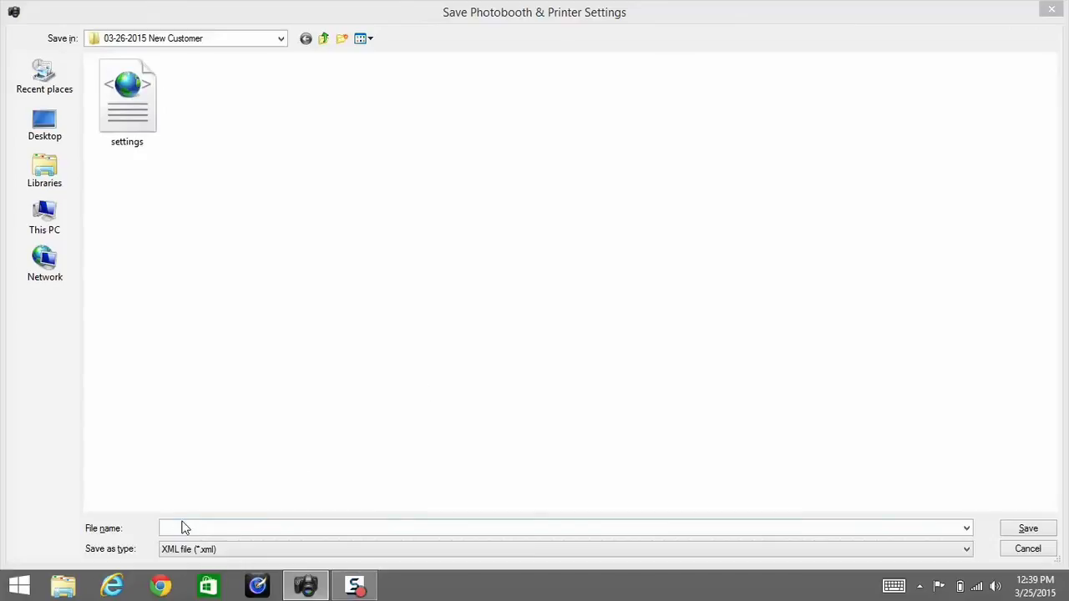
pyautogui.click(128, 129)
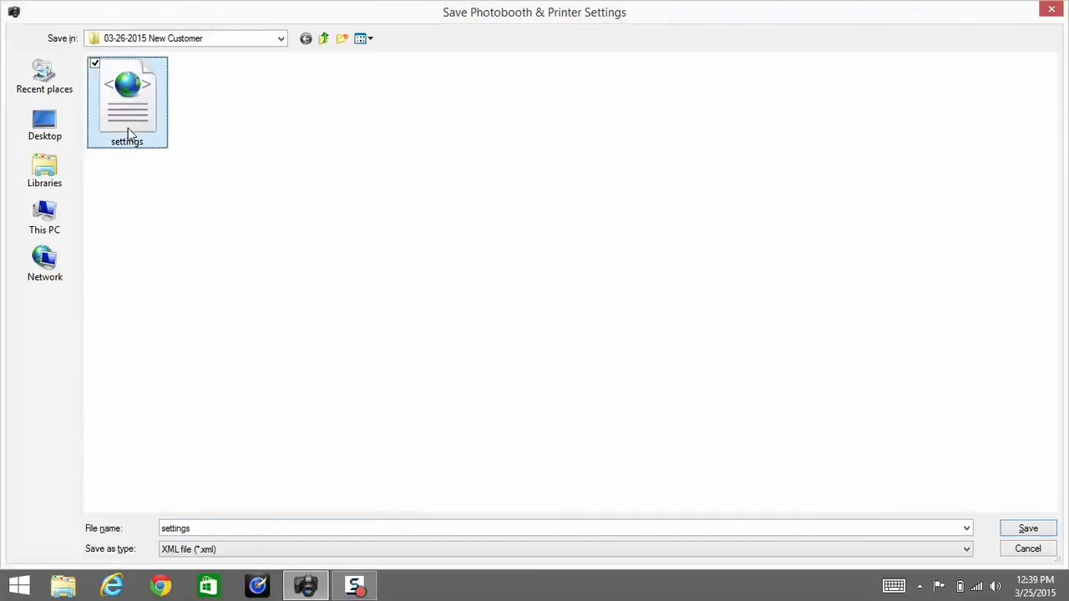
pyautogui.click(1028, 530)
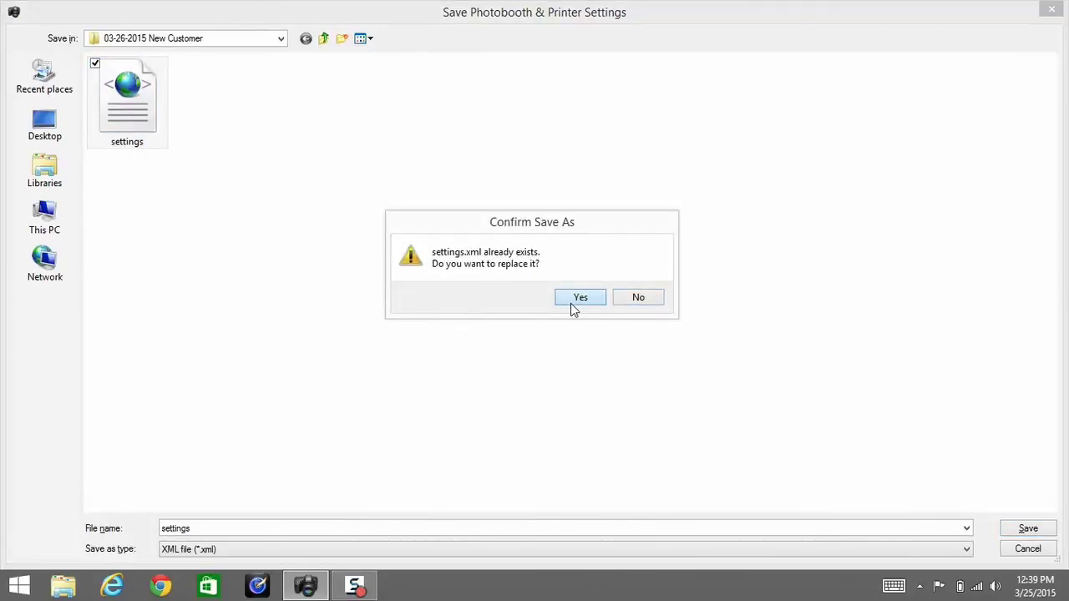
pyautogui.click(571, 302)
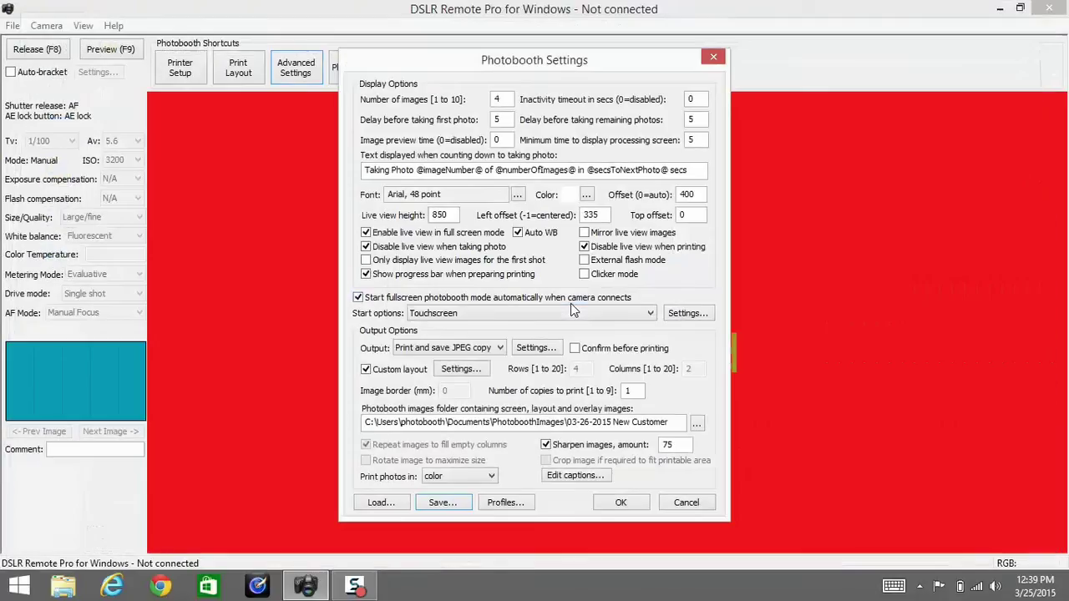
# Load settings.xml from the 03-26-2015 New Customer folder back into Photobooth Settings.
pyautogui.click(396, 503)
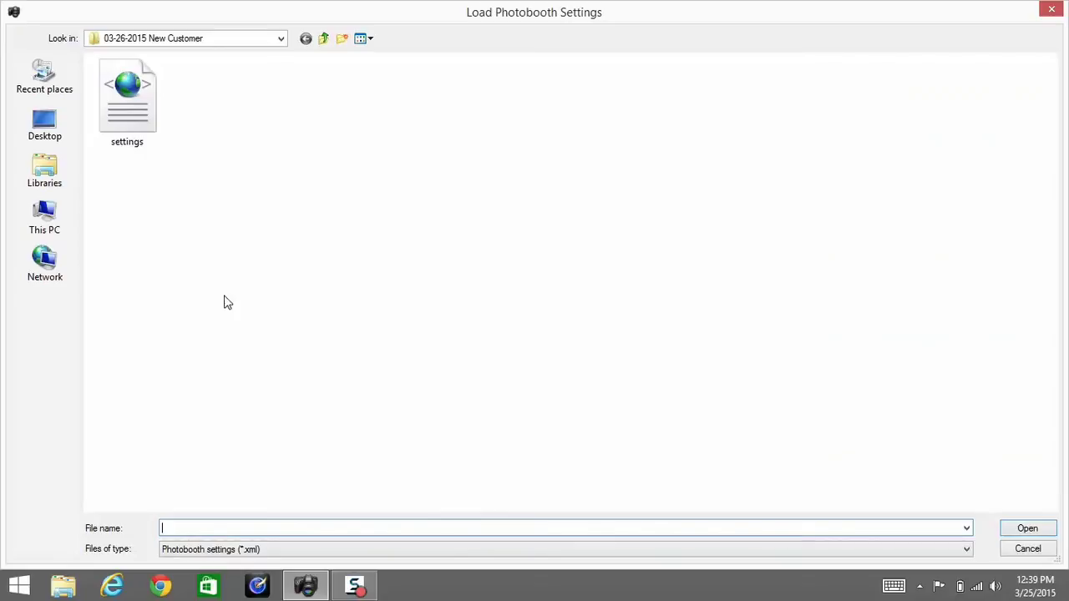
pyautogui.click(123, 117)
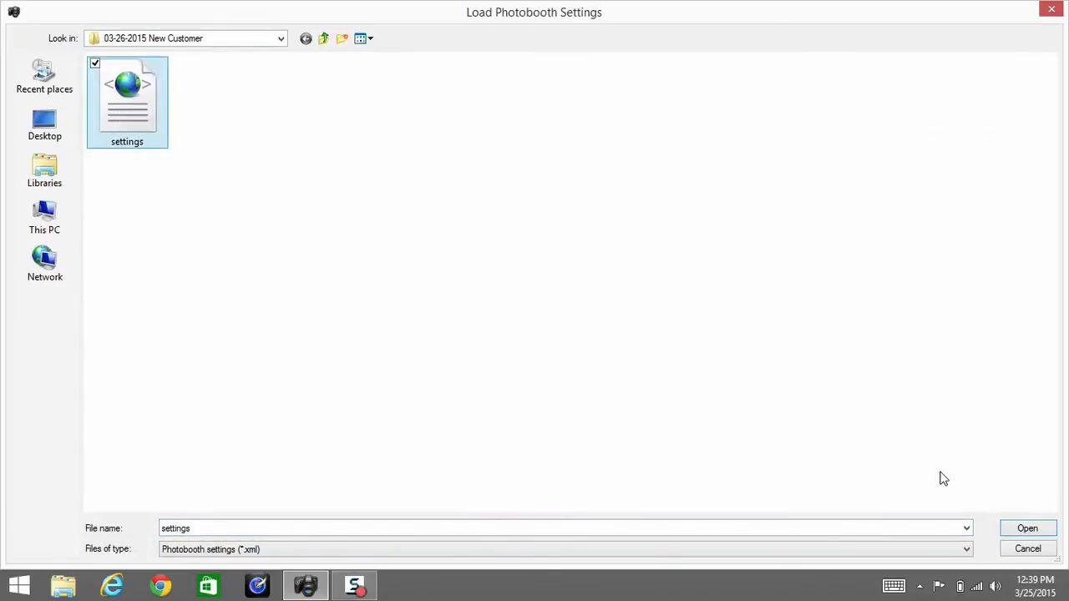
pyautogui.click(1037, 530)
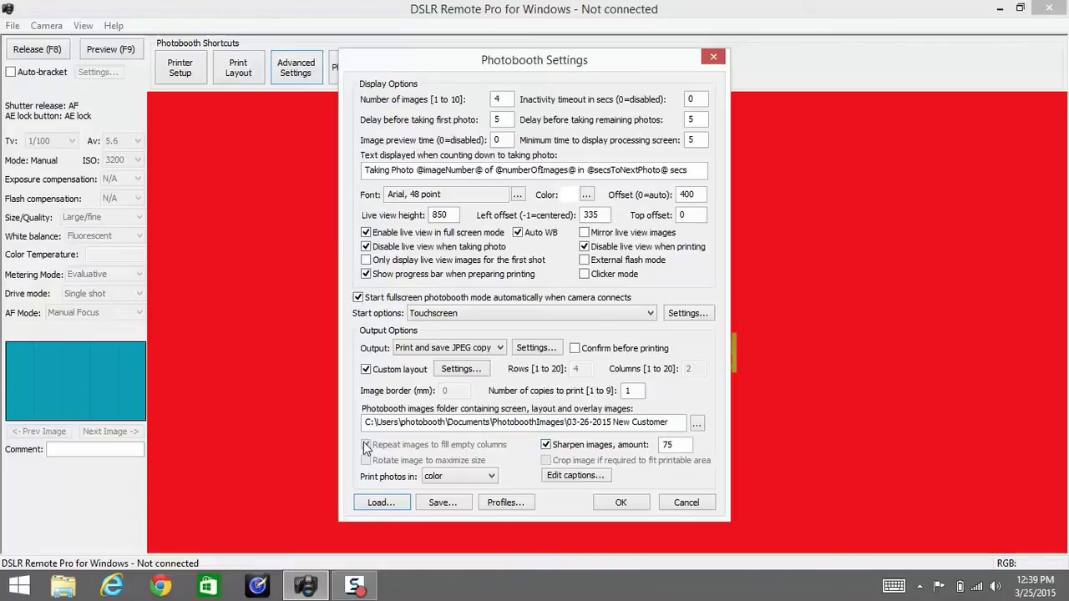
pyautogui.click(456, 477)
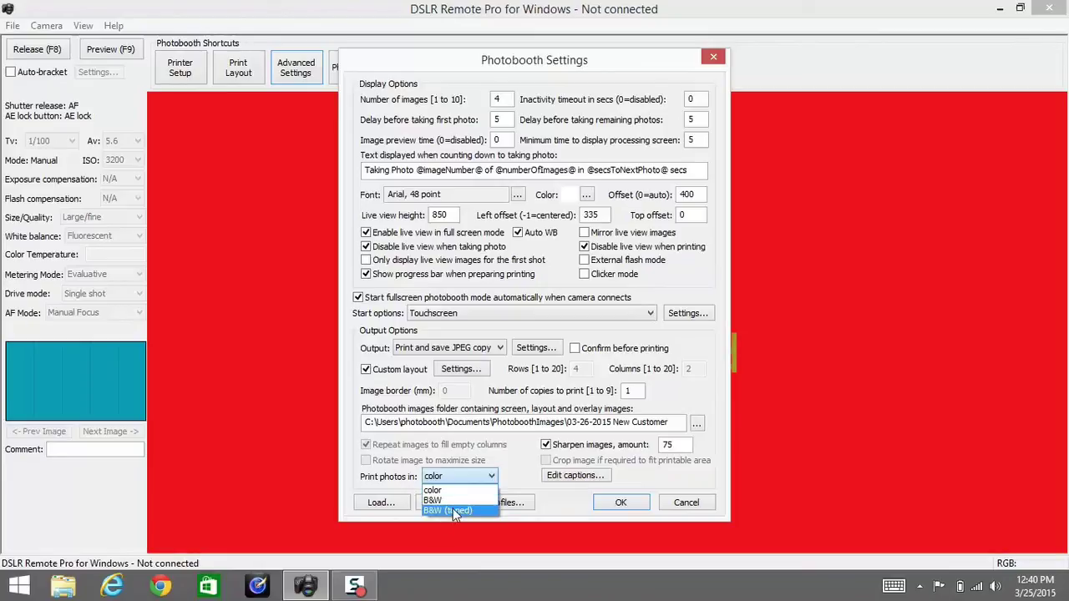
pyautogui.click(456, 476)
pyautogui.click(456, 475)
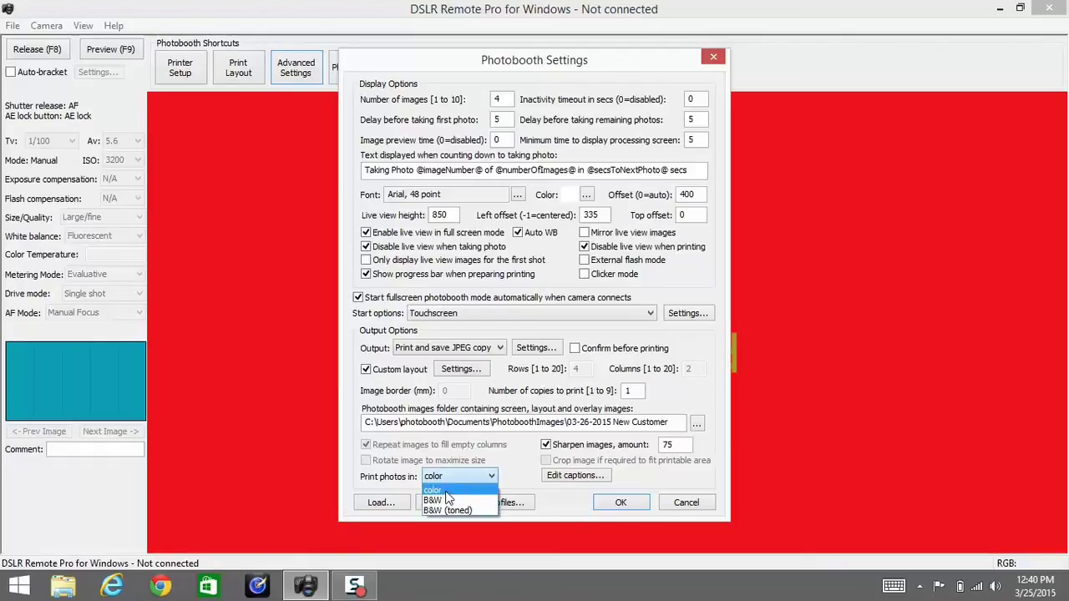
pyautogui.click(445, 491)
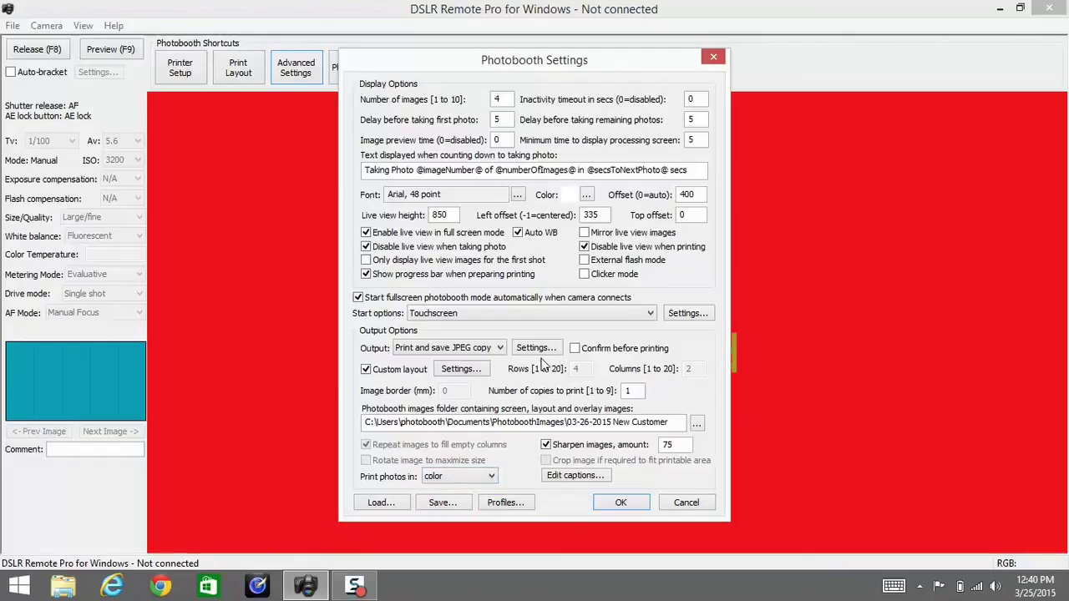